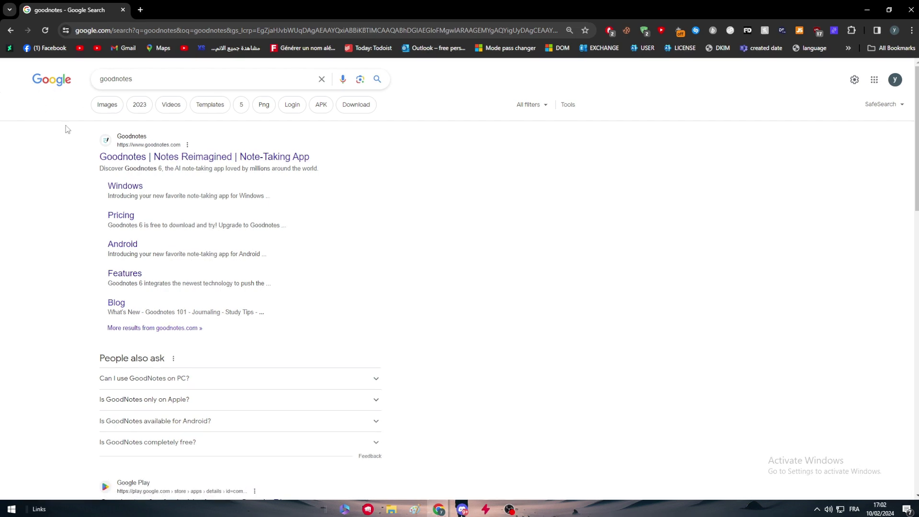
# Step: Open the Goodnotes homepage from the search results and browse it
pyautogui.click(206, 159)
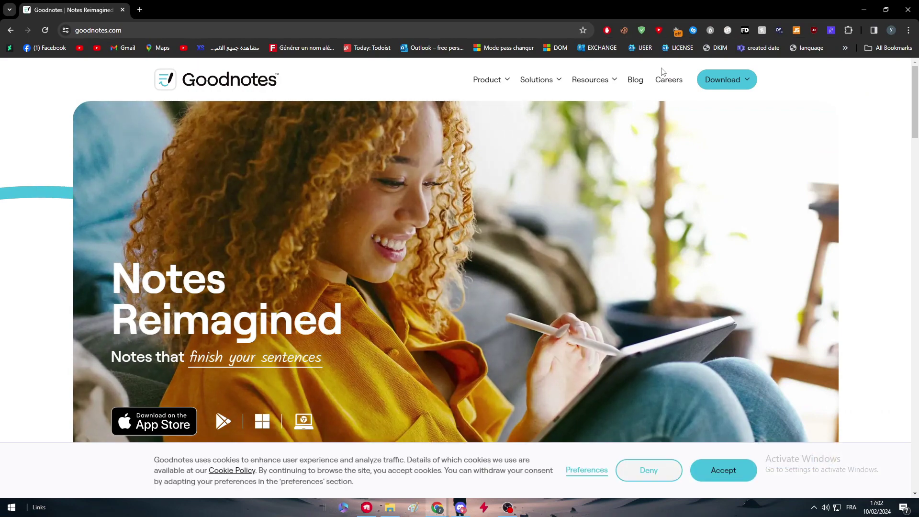
pyautogui.scroll(-5, 663, 72)
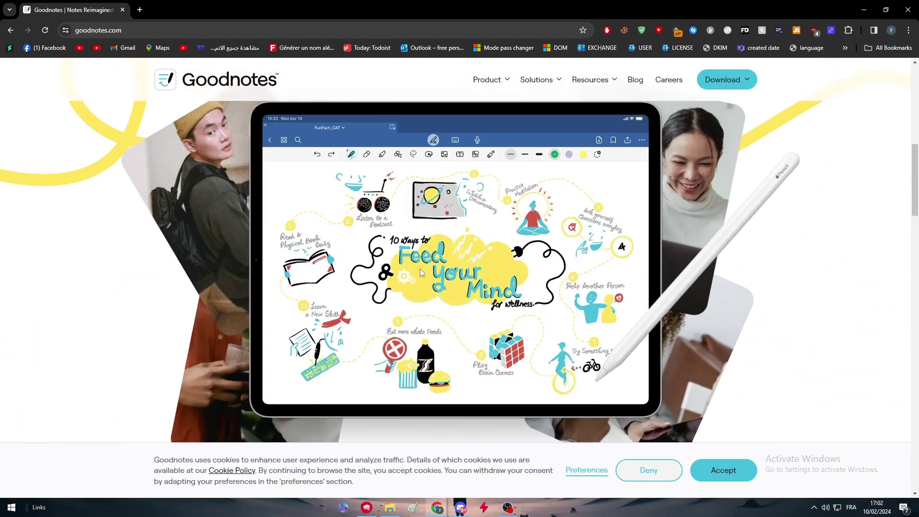
pyautogui.scroll(-2, 420, 268)
pyautogui.scroll(3, 527, 173)
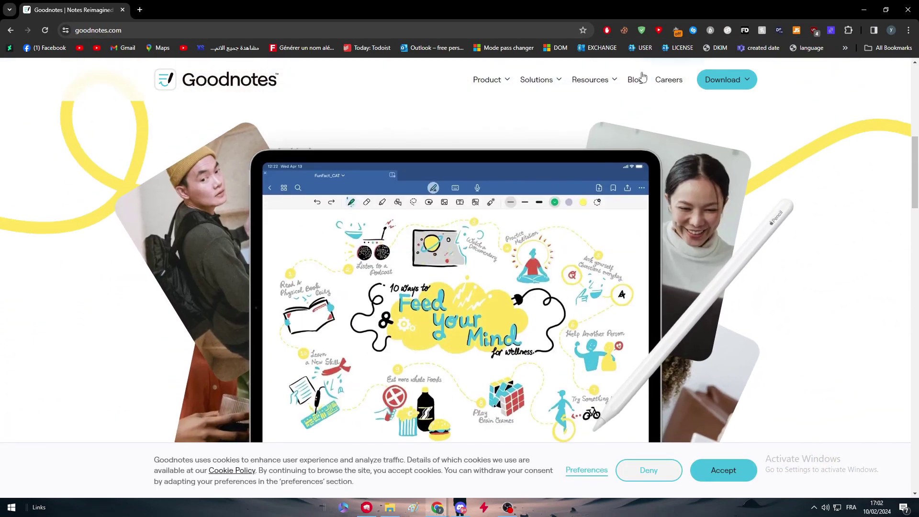
pyautogui.moveTo(732, 79)
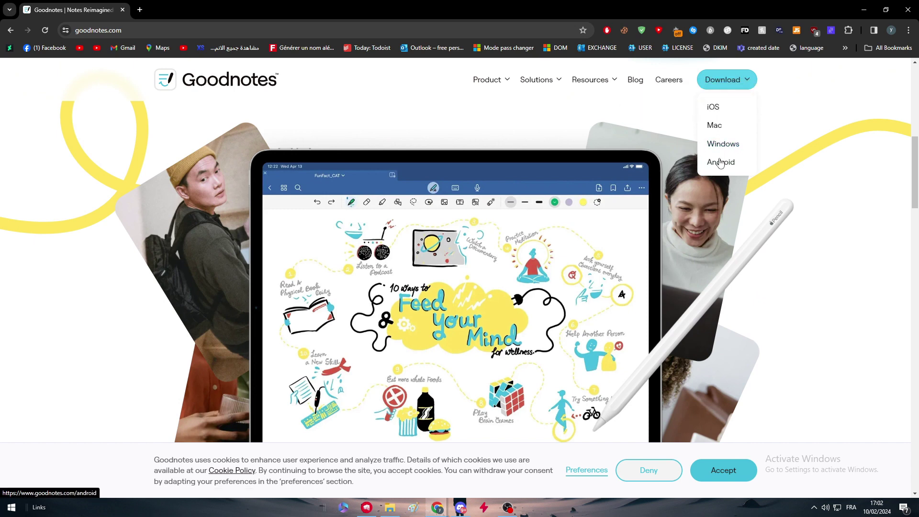
pyautogui.scroll(-6, 597, 252)
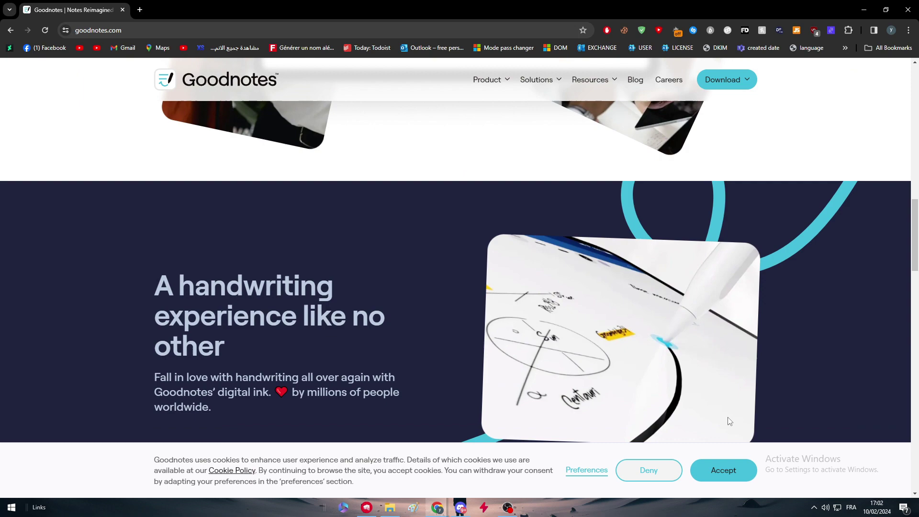
# Step: Accept the Goodnotes cookie banner and open a new blank browser tab
pyautogui.click(724, 470)
pyautogui.scroll(-10, 901, 292)
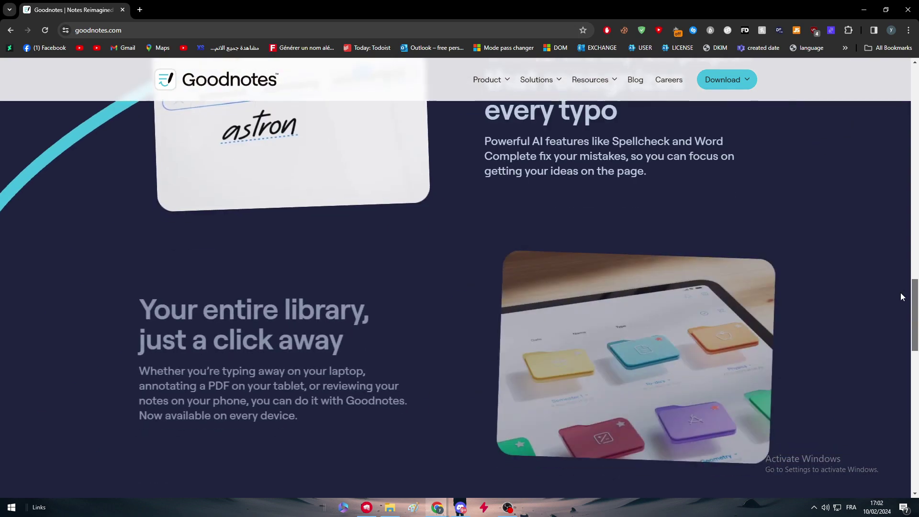
pyautogui.scroll(15, 900, 292)
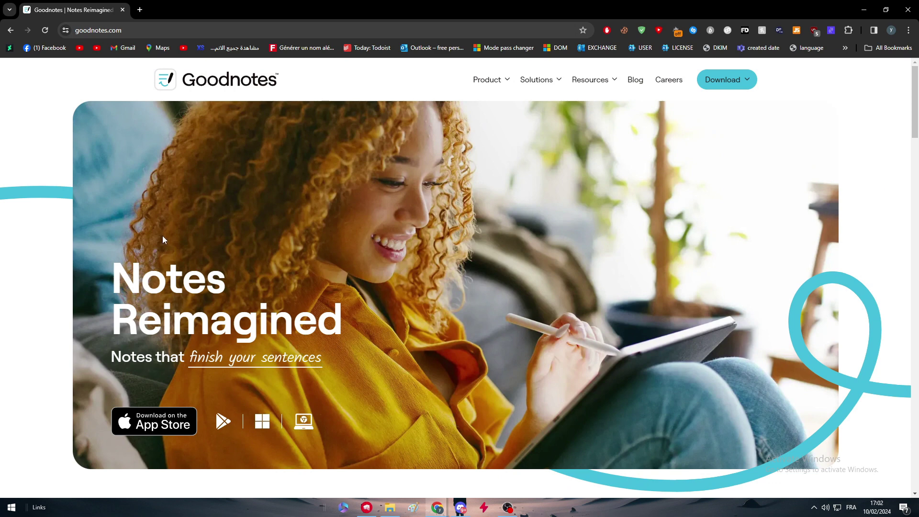
pyautogui.click(143, 8)
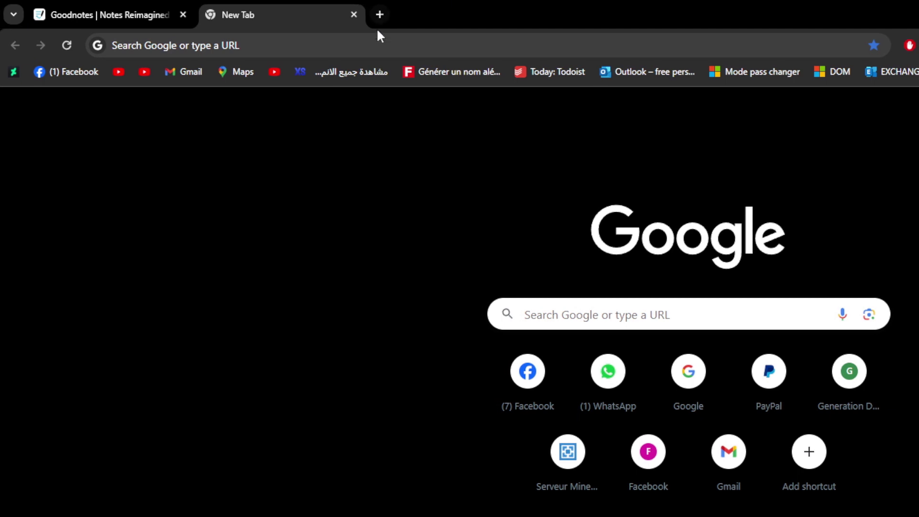
# Step: Load zapier.com in the new tab to reach the Zapier dashboard
pyautogui.click(375, 39)
pyautogui.write('za')
pyautogui.press('Return')
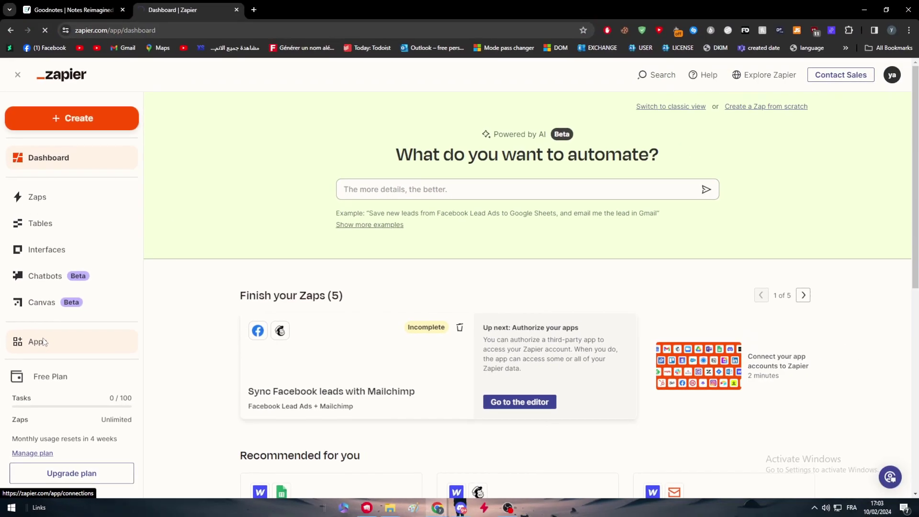
# Step: Search the connected Apps list for 'goodnotes', find no connection, then clear the search
pyautogui.click(64, 261)
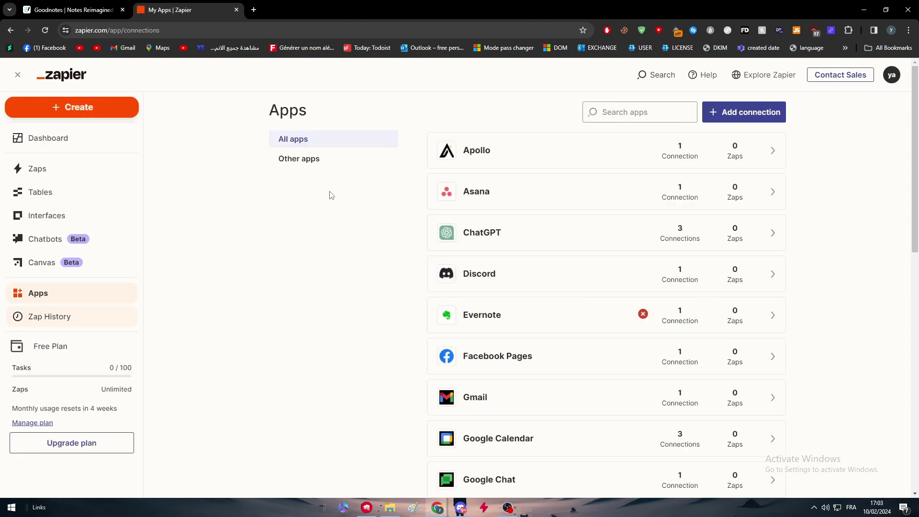
pyautogui.click(615, 117)
pyautogui.write('goodn otes')
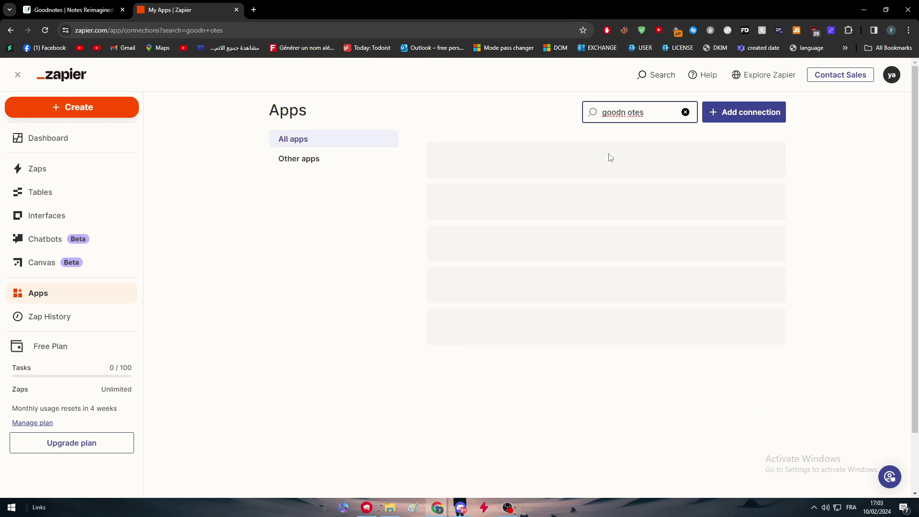
pyautogui.press('BackSpace')
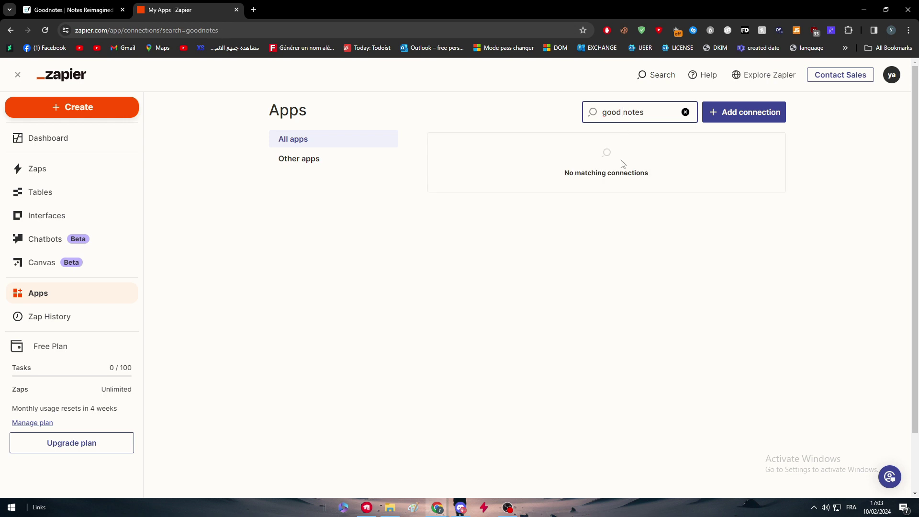
pyautogui.moveTo(564, 169); pyautogui.dragTo(652, 175)
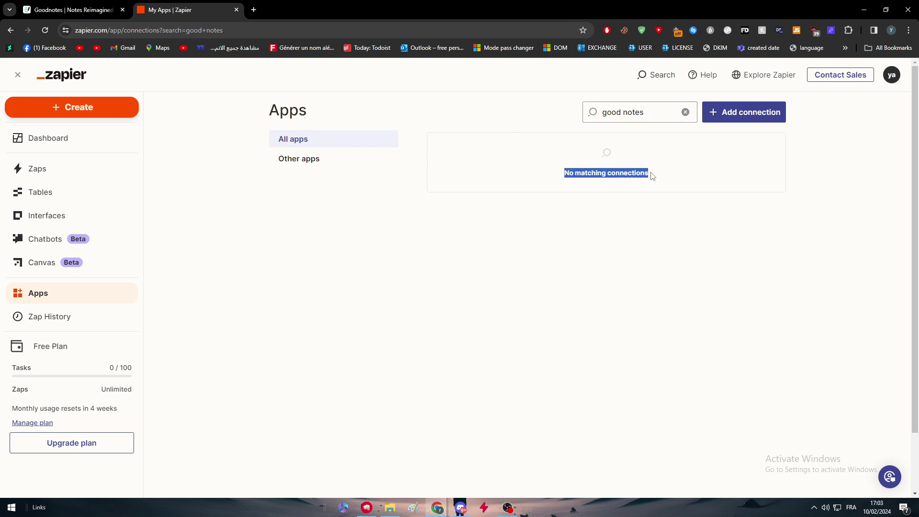
pyautogui.click(653, 176)
pyautogui.tripleClick(646, 121)
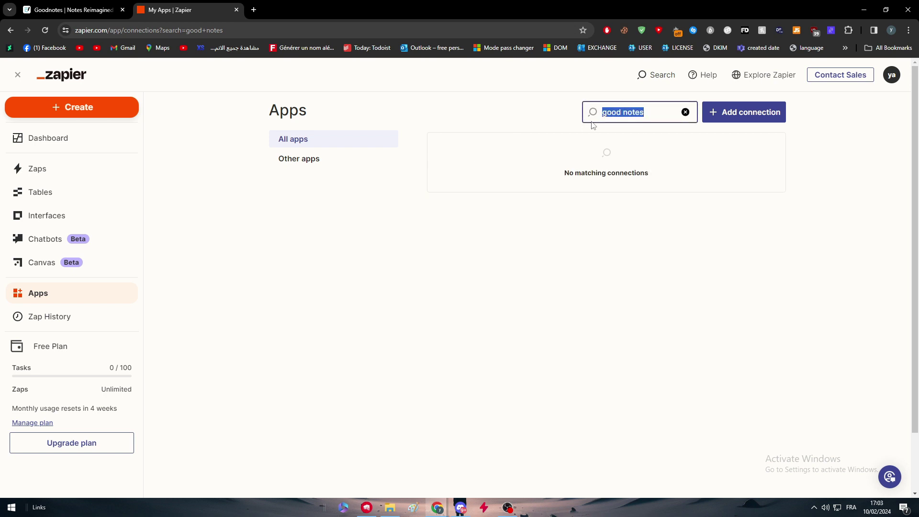
pyautogui.press('BackSpace')
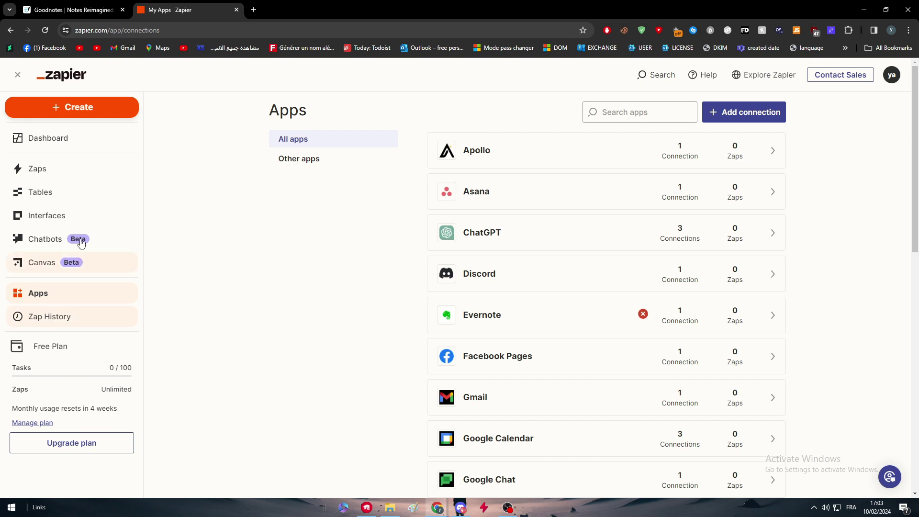
pyautogui.click(87, 444)
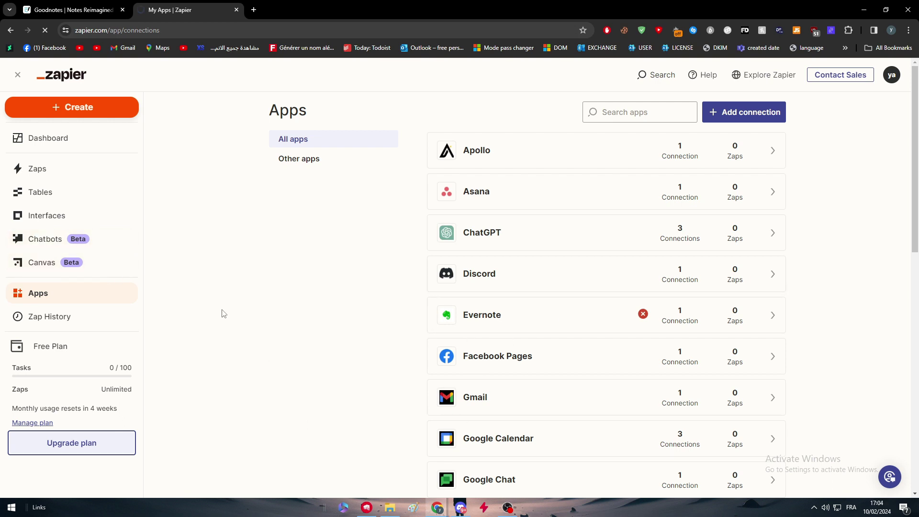
pyautogui.click(91, 447)
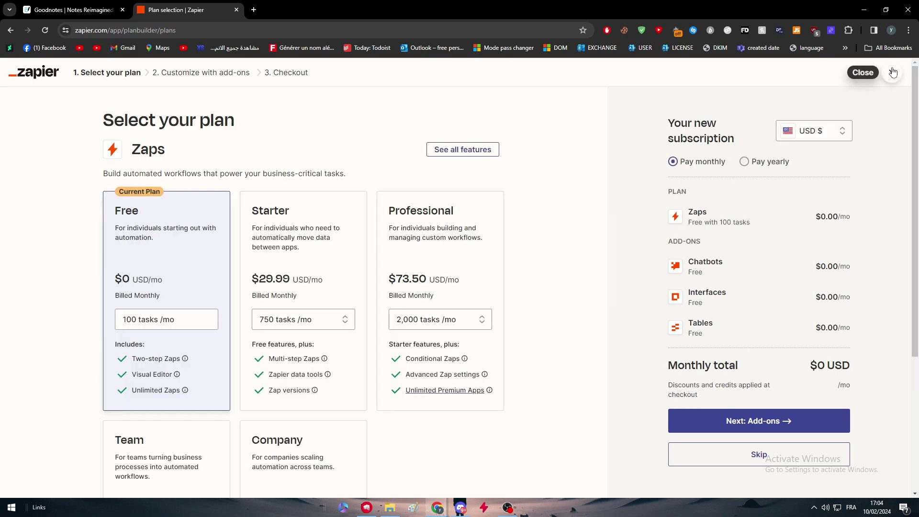
pyautogui.click(893, 72)
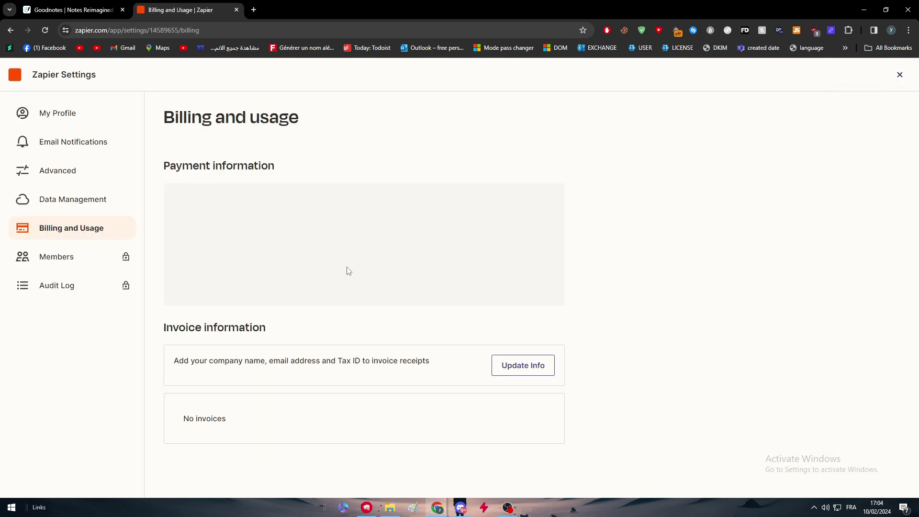
pyautogui.click(11, 31)
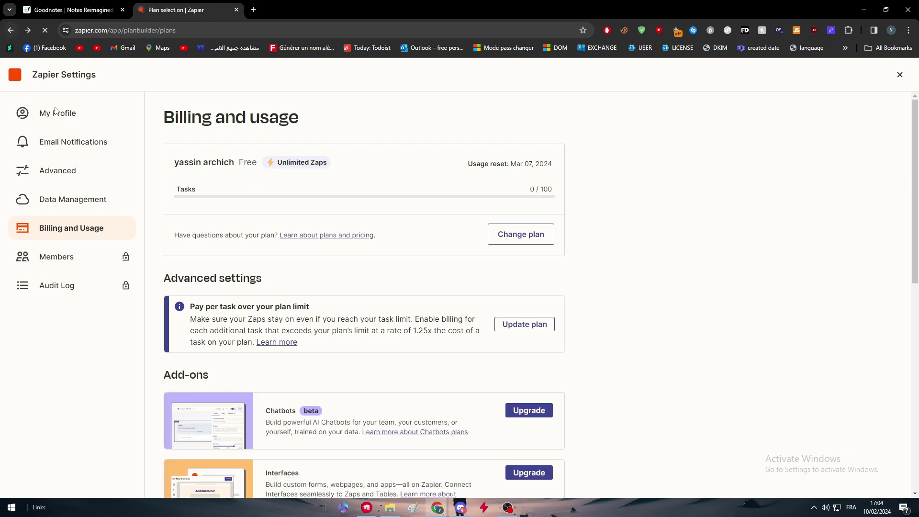
pyautogui.scroll(-1, 436, 343)
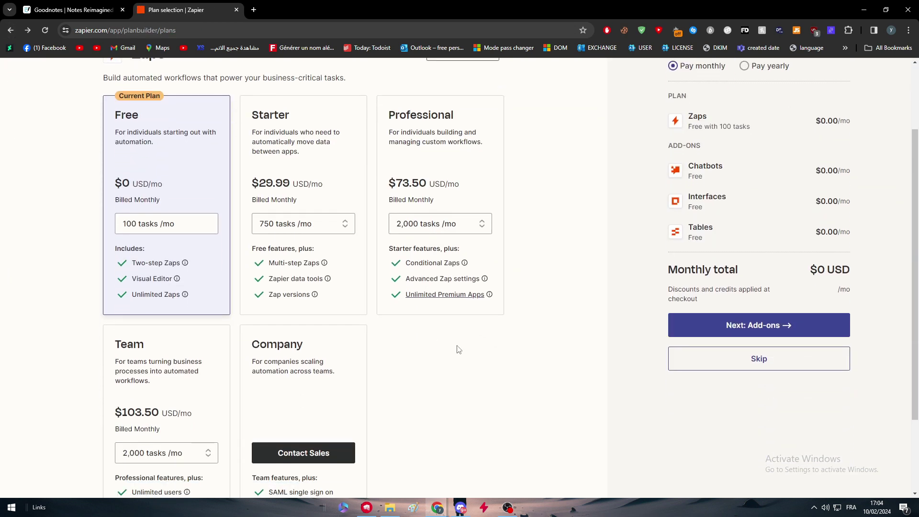
pyautogui.scroll(-2, 398, 349)
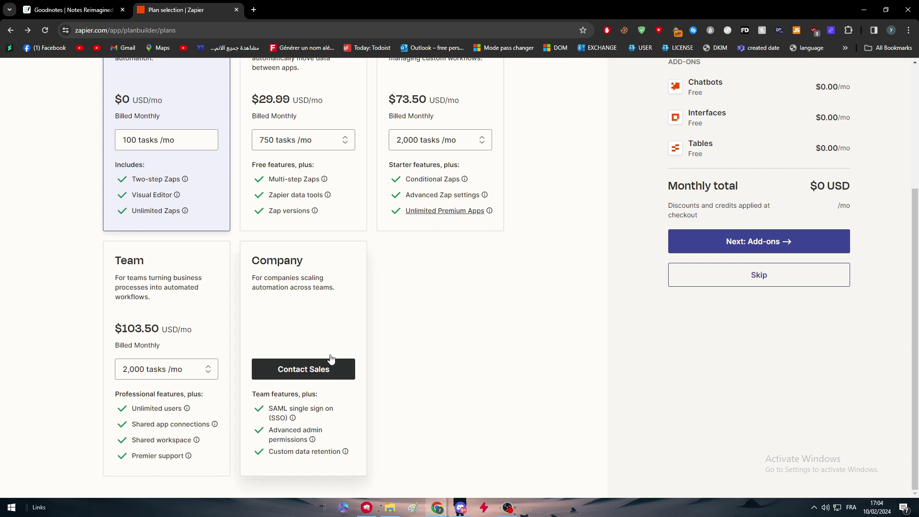
pyautogui.scroll(3, 306, 364)
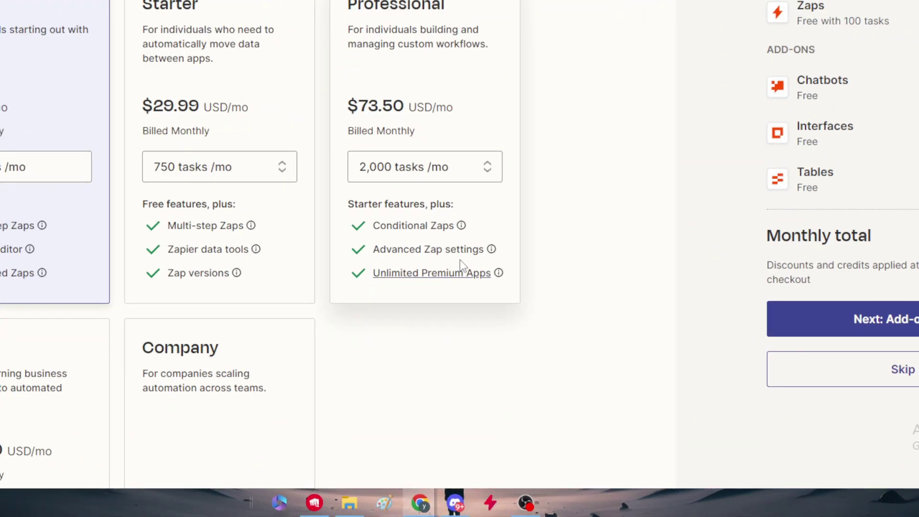
pyautogui.moveTo(441, 281)
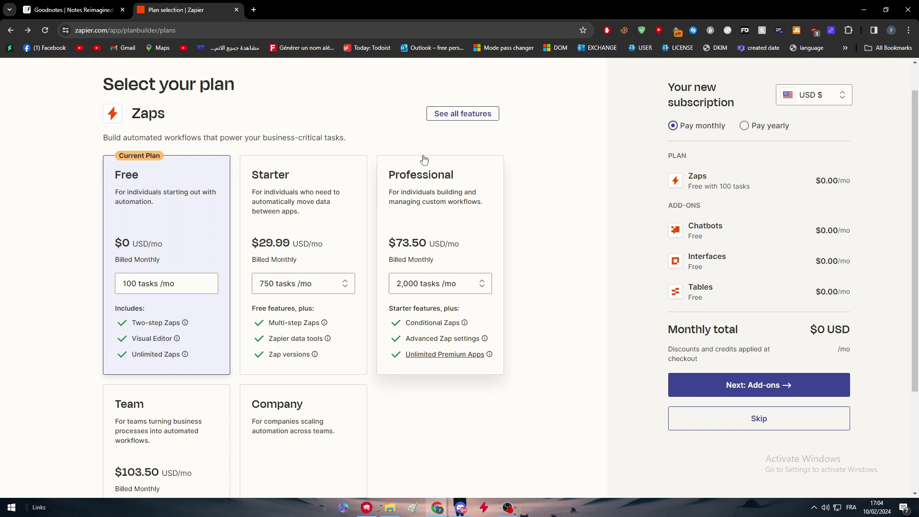
pyautogui.click(10, 31)
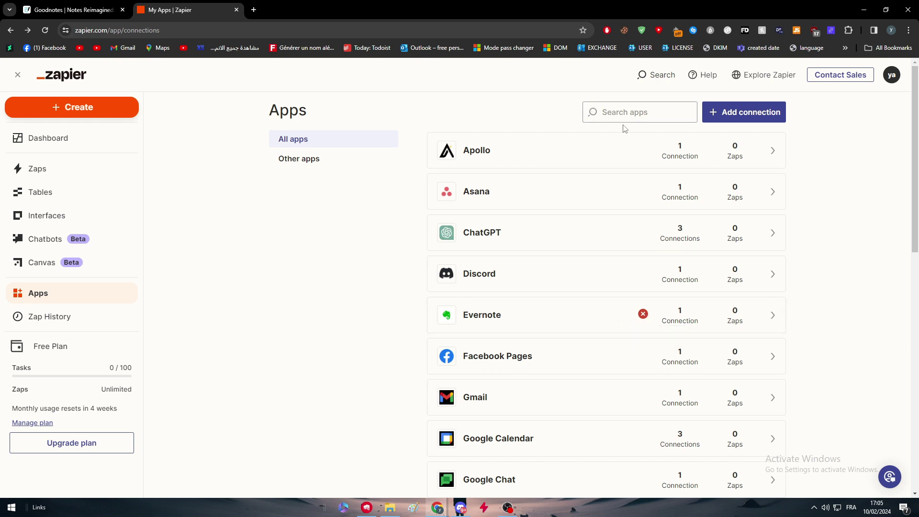
# Step: Filter the connected apps to Google Drive by searching 'google drive'
pyautogui.click(628, 107)
pyautogui.write('google drive')
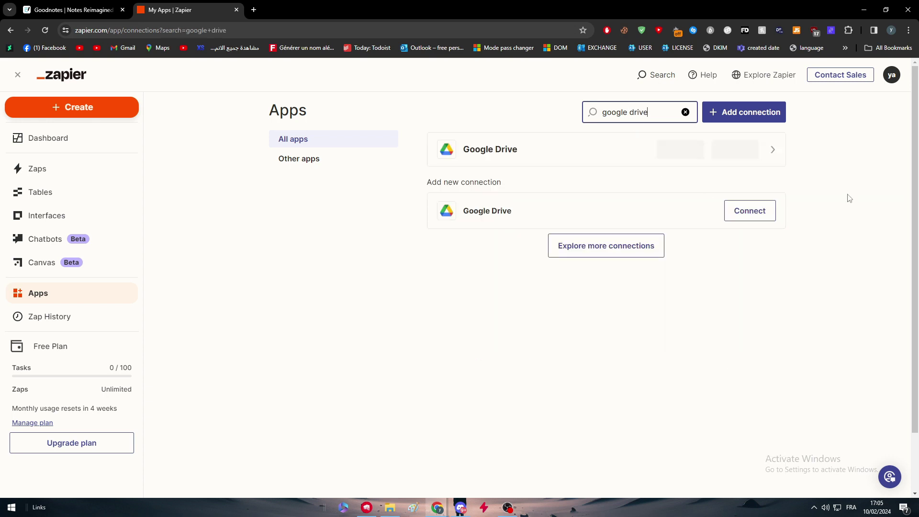
pyautogui.click(848, 198)
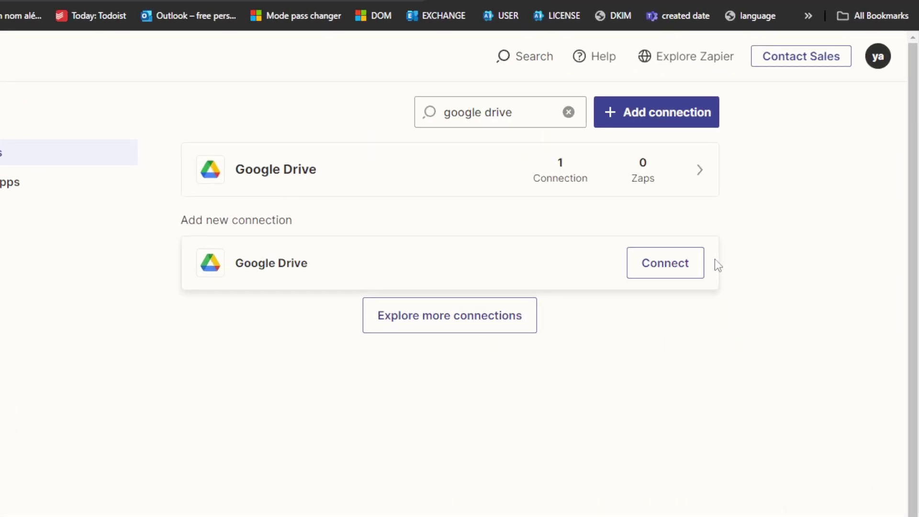
# Step: Connect a new Google Drive account, allowing Zapier access to its Drive files
pyautogui.click(763, 217)
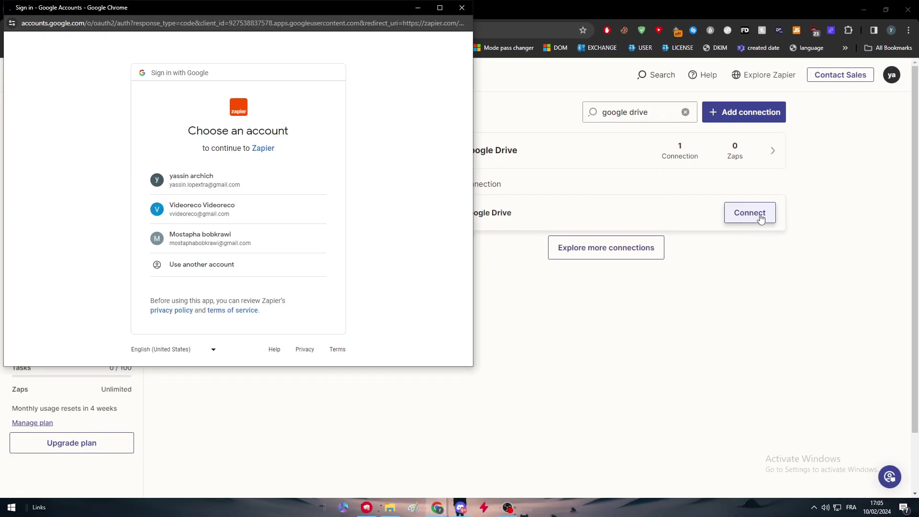
pyautogui.moveTo(265, 7); pyautogui.dragTo(640, 77)
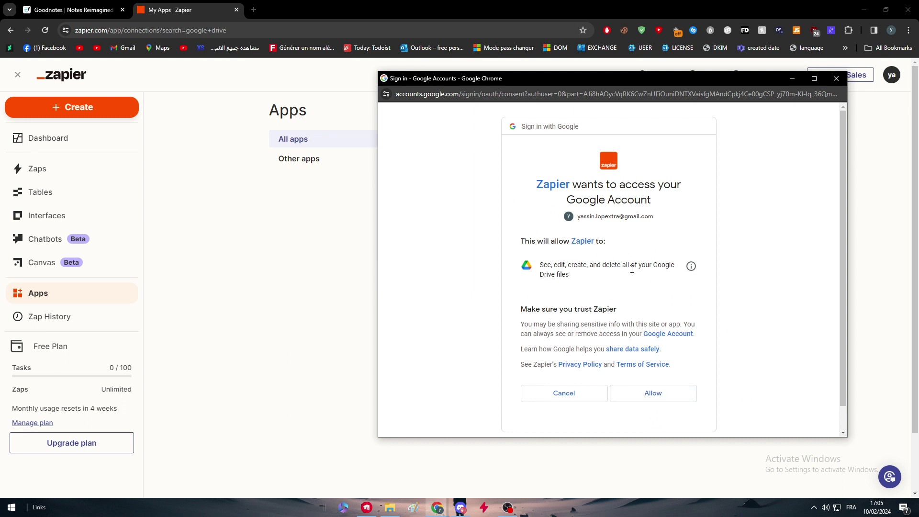
pyautogui.click(654, 404)
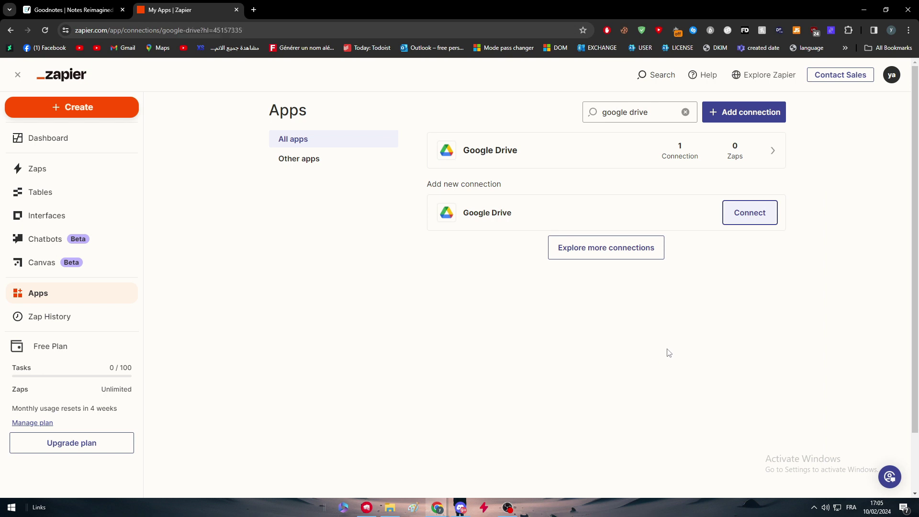
# Step: Run a connection test on the second Google Drive connection
pyautogui.click(758, 232)
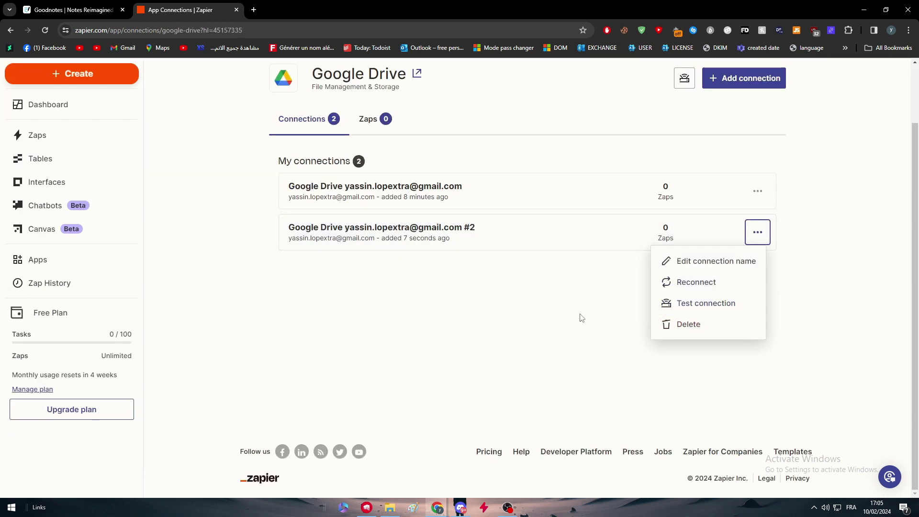
pyautogui.click(671, 304)
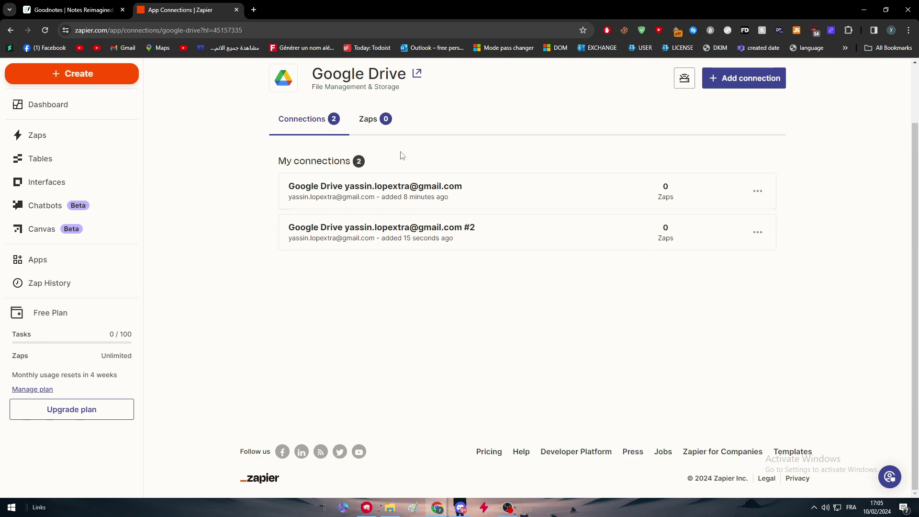
pyautogui.scroll(2, 509, 312)
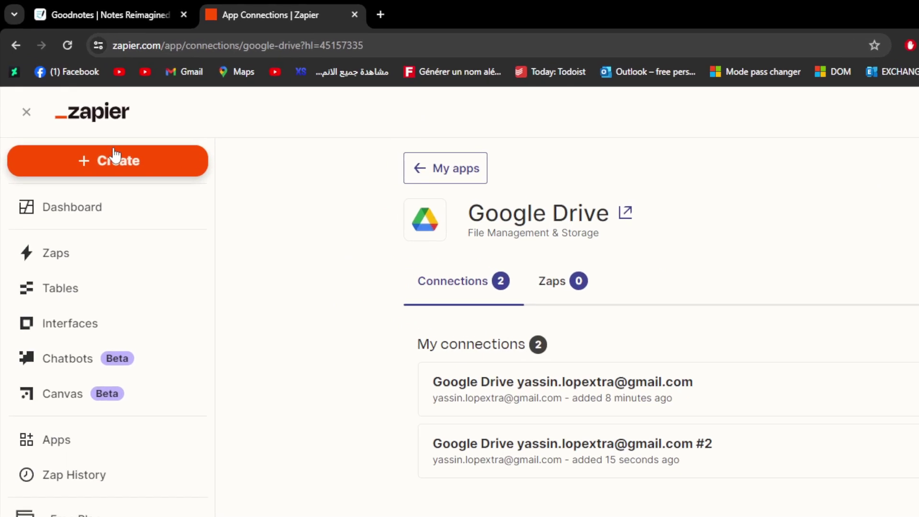
pyautogui.click(114, 155)
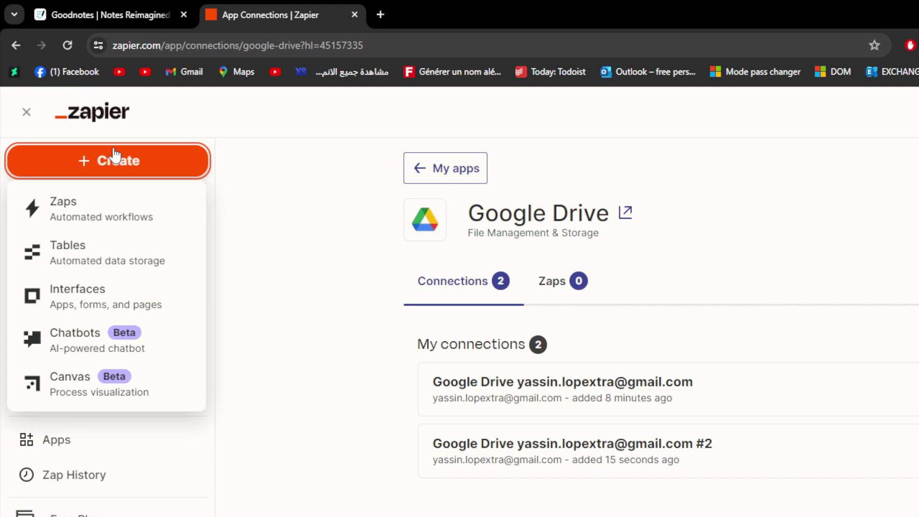
# Step: Create a new Zap and ask the AI to 'sync my goodnotes account with my google drive'
pyautogui.click(114, 154)
pyautogui.click(170, 157)
pyautogui.click(100, 215)
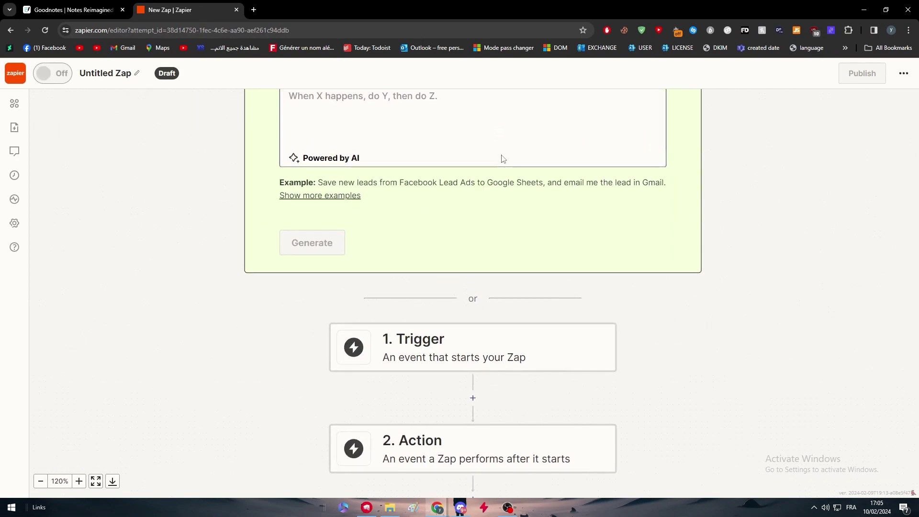
pyautogui.click(423, 159)
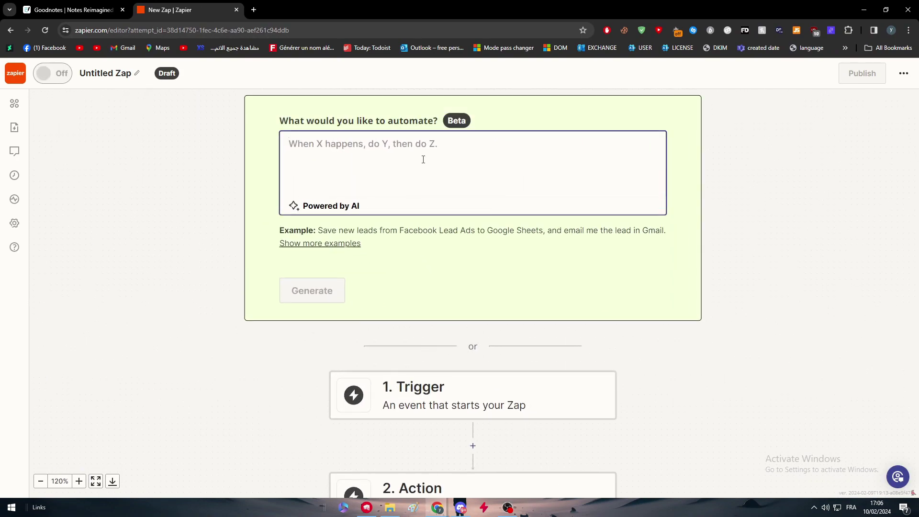
pyautogui.write('sync my ')
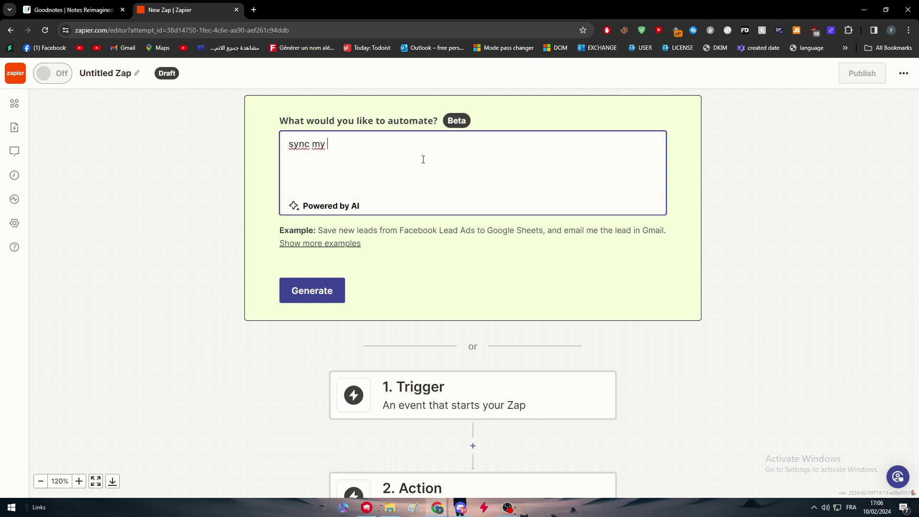
pyautogui.write('goodnotes account with my g')
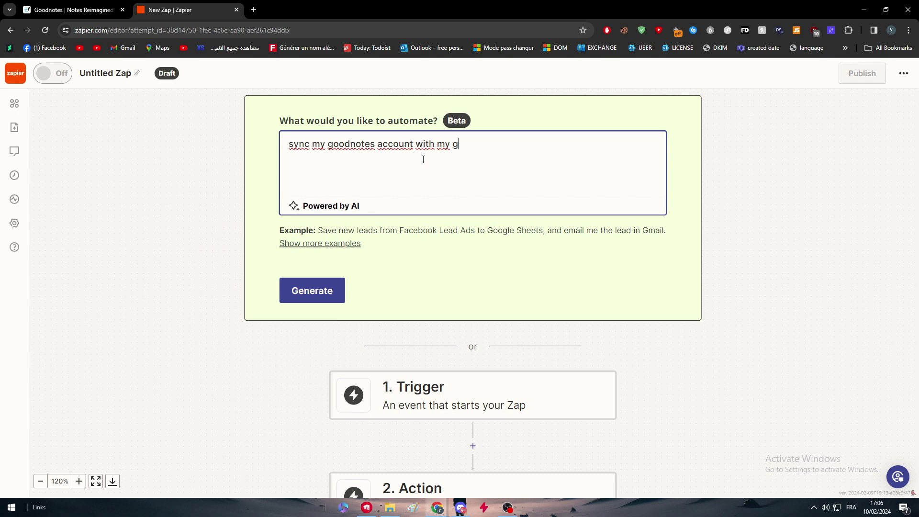
pyautogui.write('oogle drive')
pyautogui.press('Return')
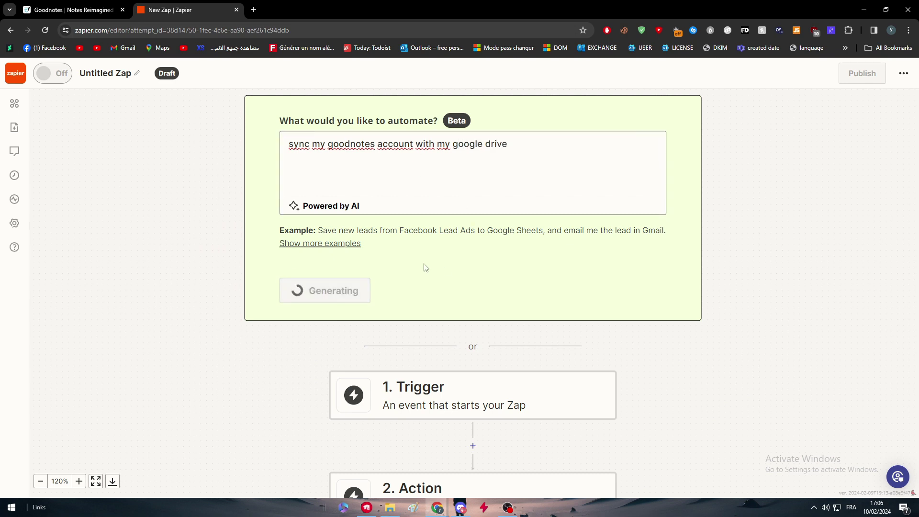
# Step: Review the suggested Zap: Note Created (TalkNotes) then Upload File (Google Drive)
pyautogui.moveTo(257, 214); pyautogui.dragTo(268, 228)
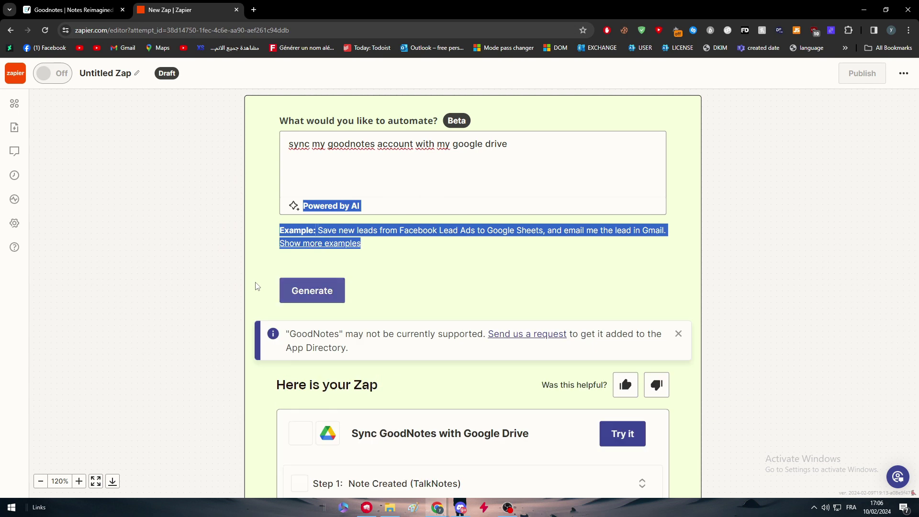
pyautogui.click(267, 229)
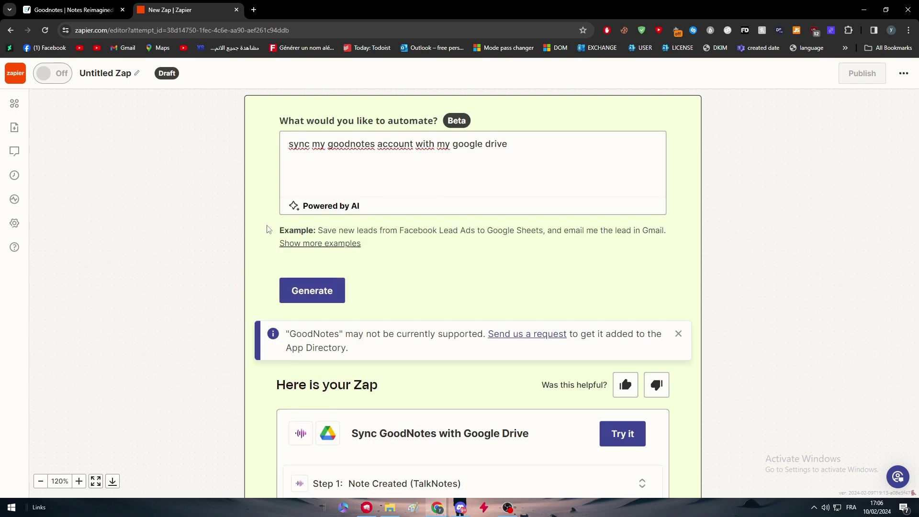
pyautogui.scroll(-2, 479, 261)
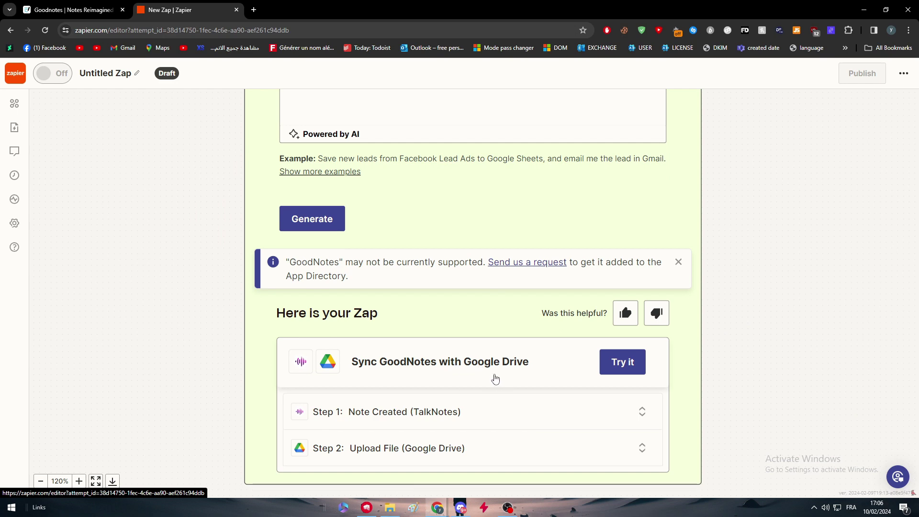
pyautogui.scroll(-1, 495, 379)
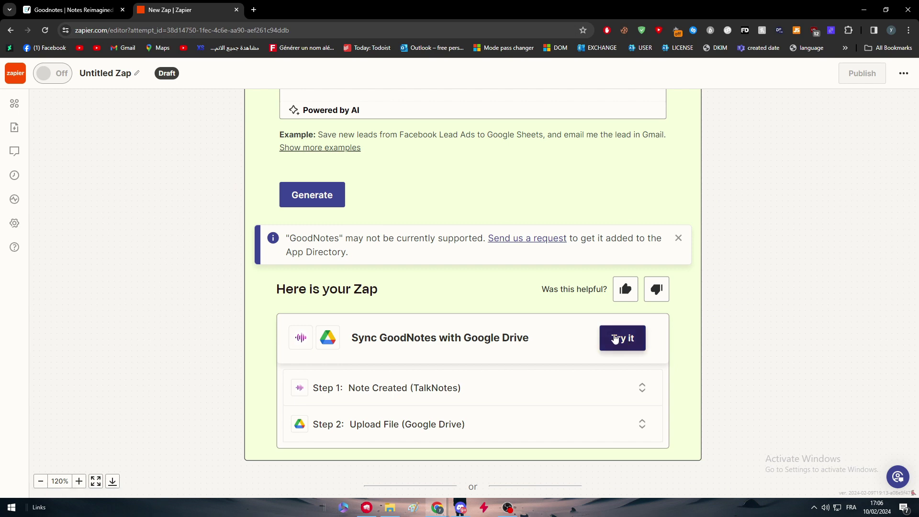
pyautogui.scroll(1, 302, 231)
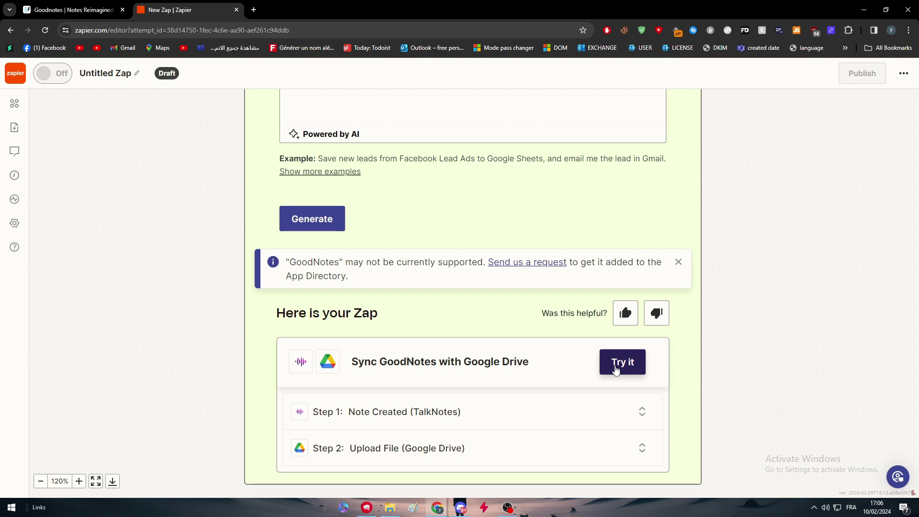
# Step: Open the suggested Zap as a draft, then switch back to the Goodnotes tab
pyautogui.click(617, 363)
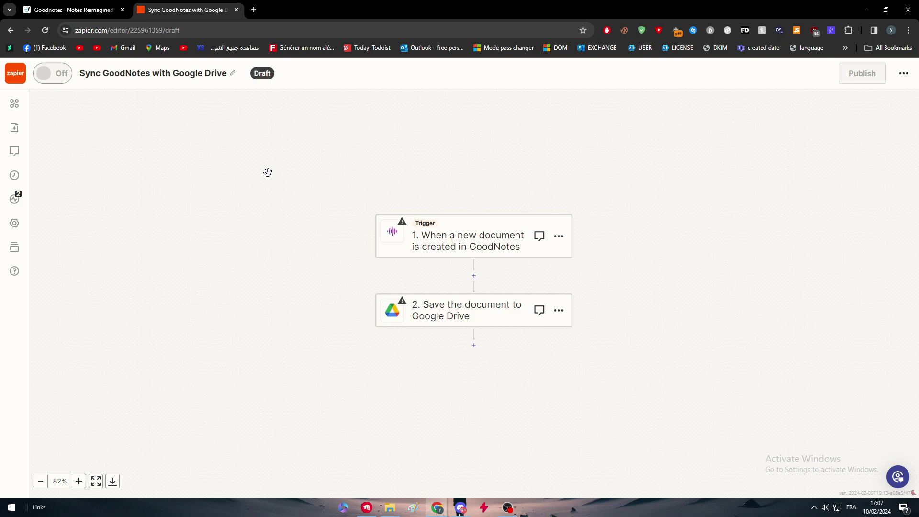
pyautogui.hotkey('ctrl', 'shift', 'Tab')
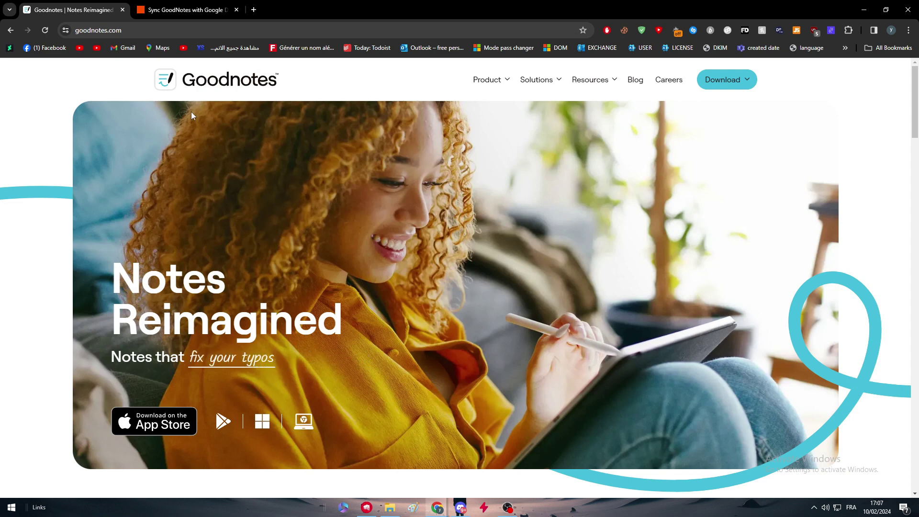
# Step: Return to the Zapier tab showing the 'Sync GoodNotes with Google Drive' draft
pyautogui.click(187, 9)
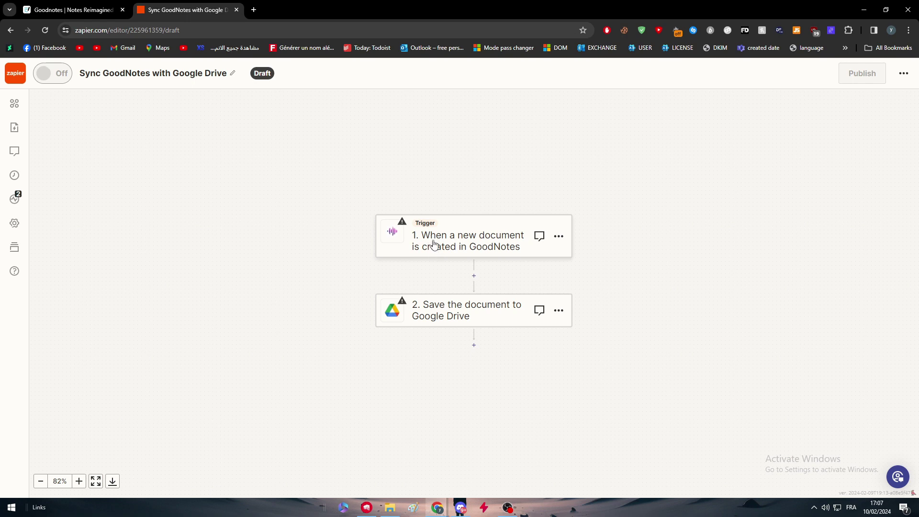
# Step: Choose the Google Drive account for step 2 and confirm it
pyautogui.click(441, 305)
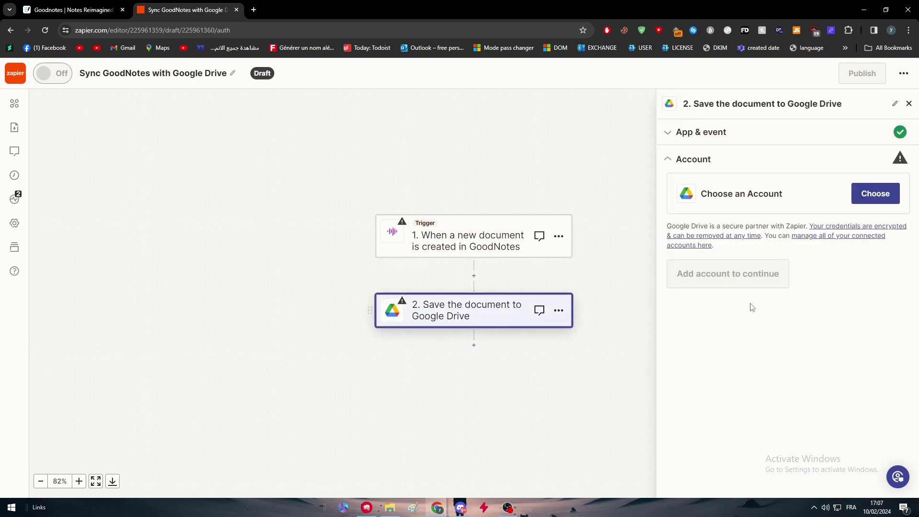
pyautogui.click(874, 200)
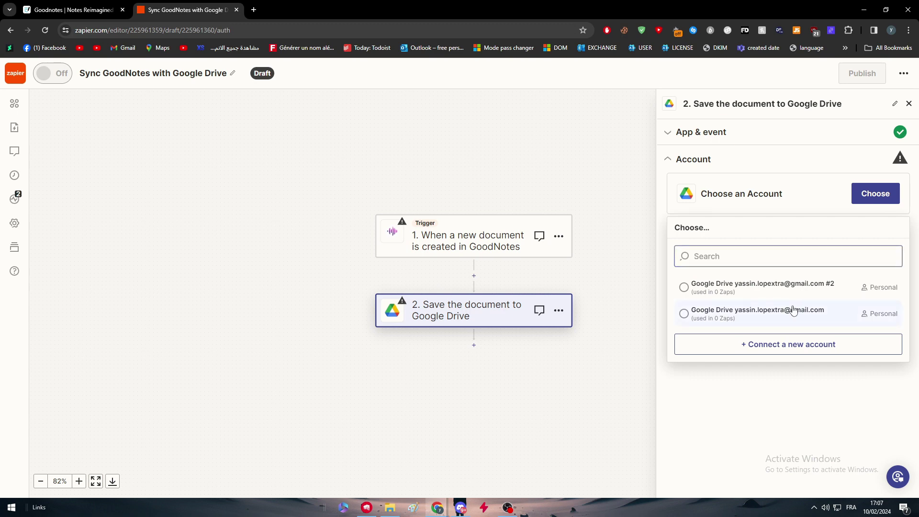
pyautogui.click(684, 312)
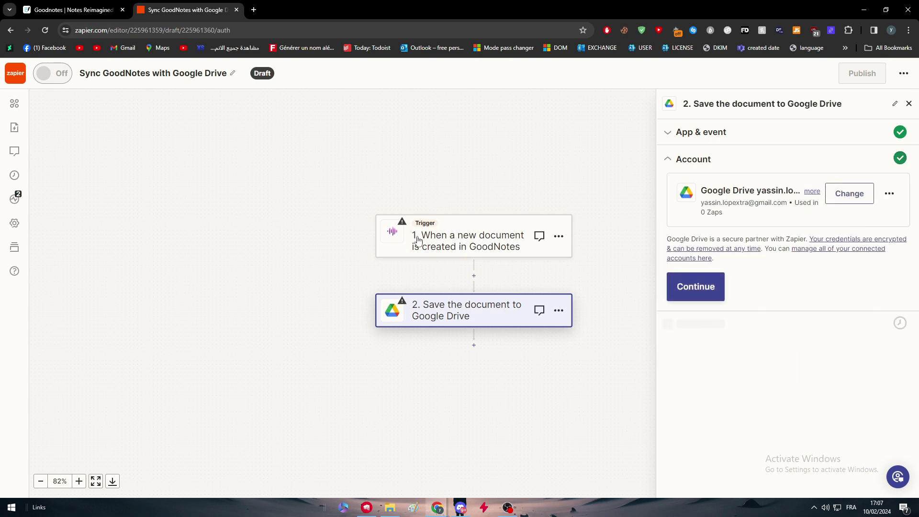
pyautogui.click(719, 296)
# Step: Review the upload fields and open the Drive list of available drives
pyautogui.scroll(-3, 746, 378)
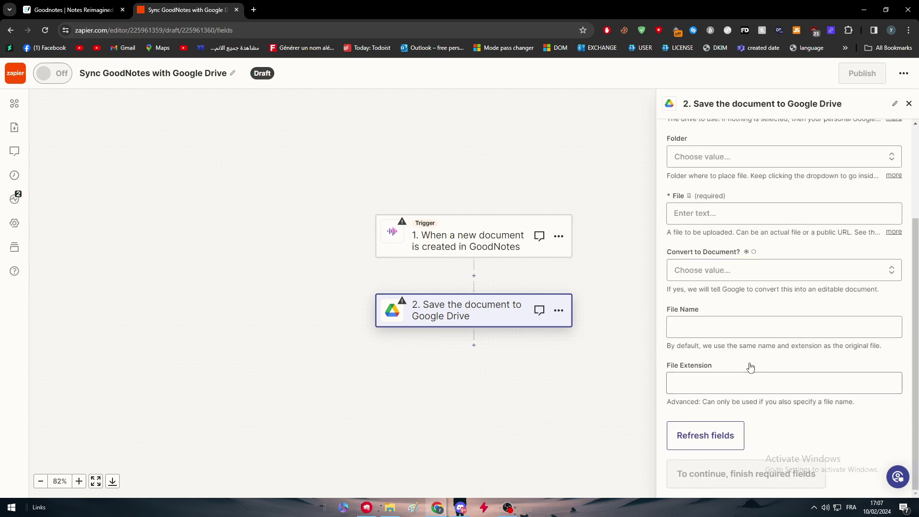
pyautogui.scroll(3, 773, 455)
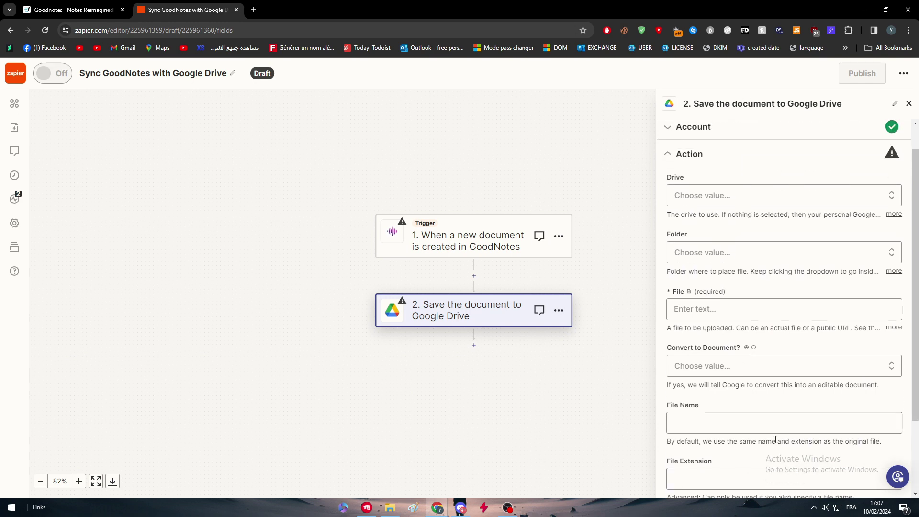
pyautogui.click(689, 201)
pyautogui.scroll(-2, 745, 309)
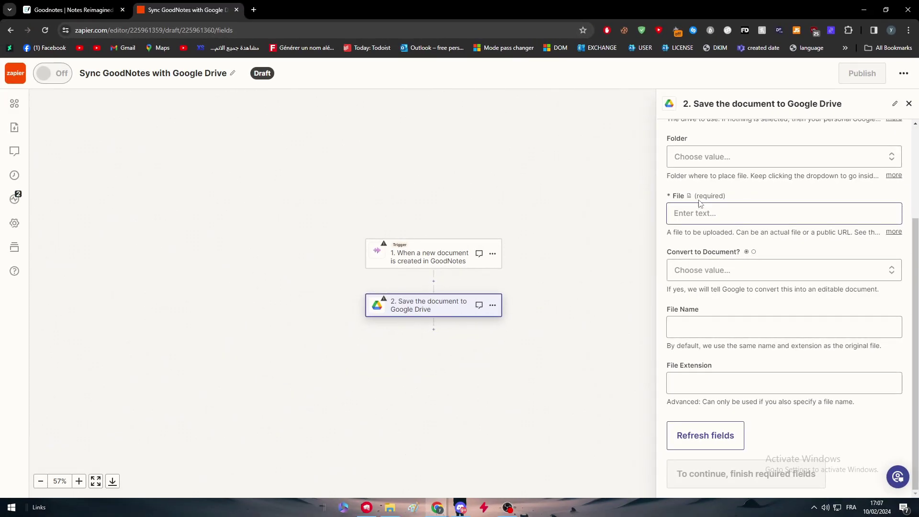
# Step: Close the side panel of the 'Save the document to Google Drive' step
pyautogui.click(909, 103)
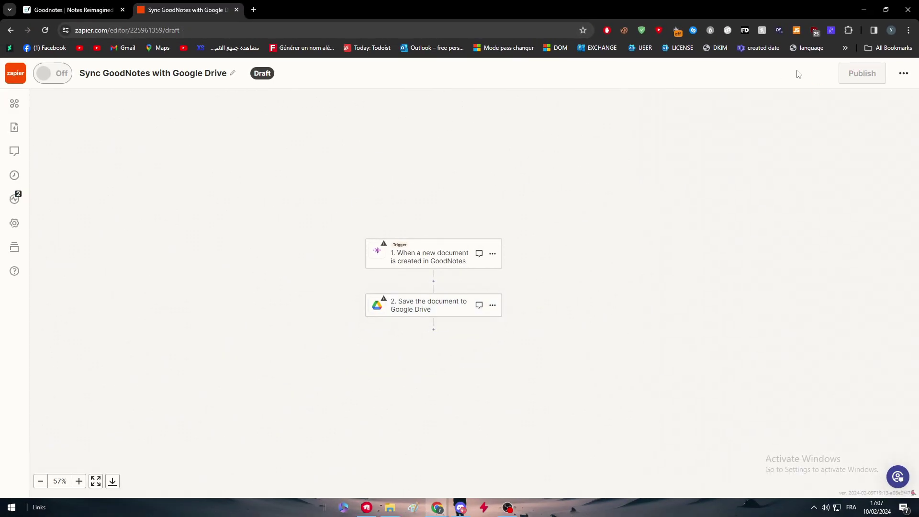